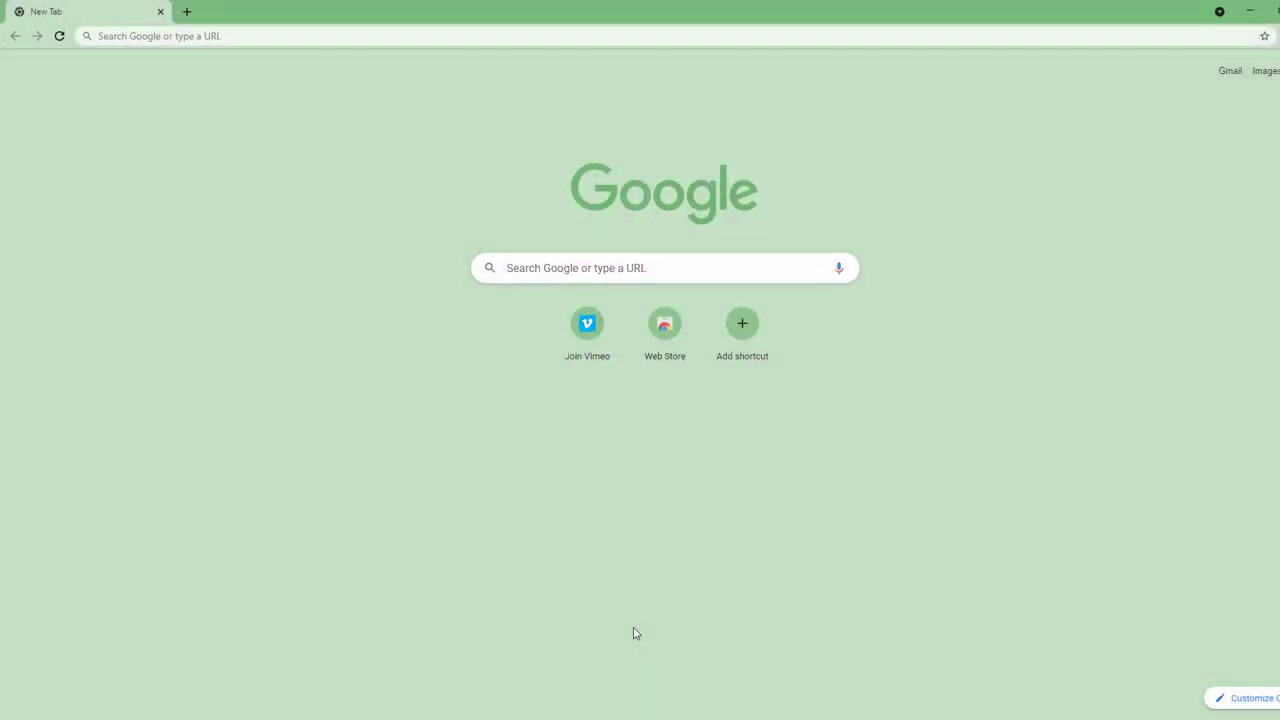
# Go to sidify.com and browse its download center for the Apple Music Converter Professional downloads
pyautogui.click(178, 35)
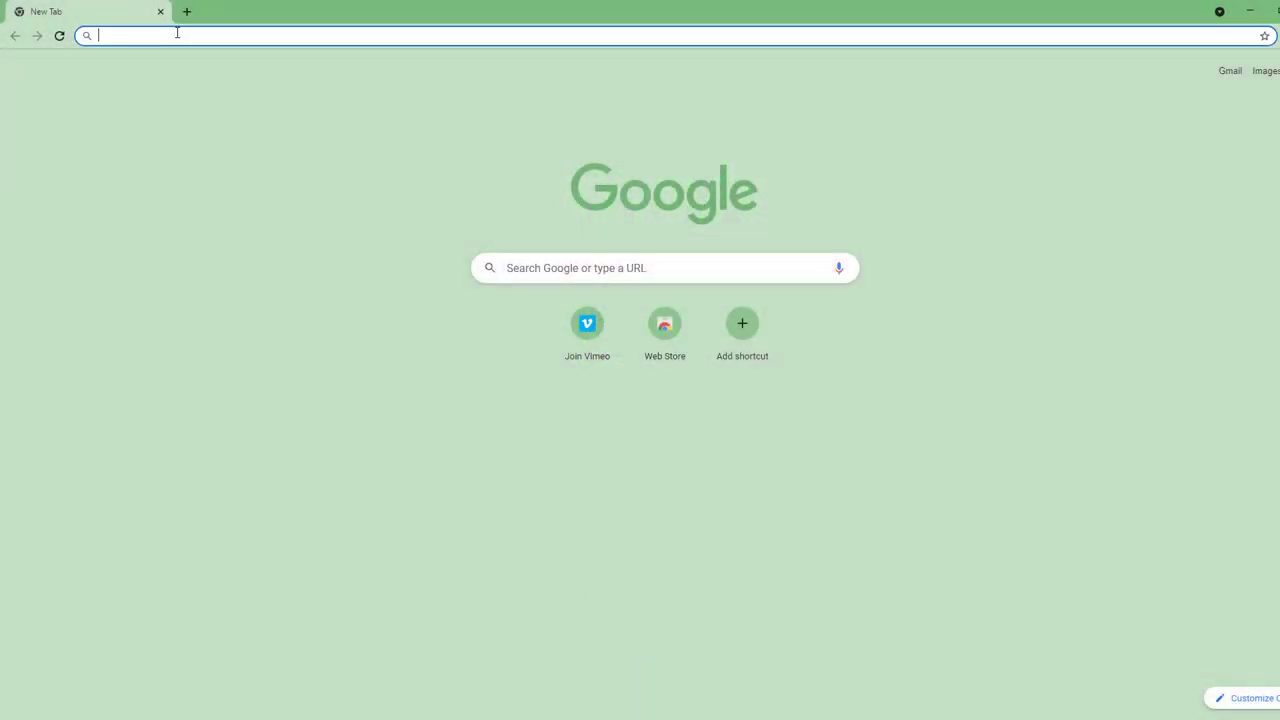
pyautogui.write('sidify.com')
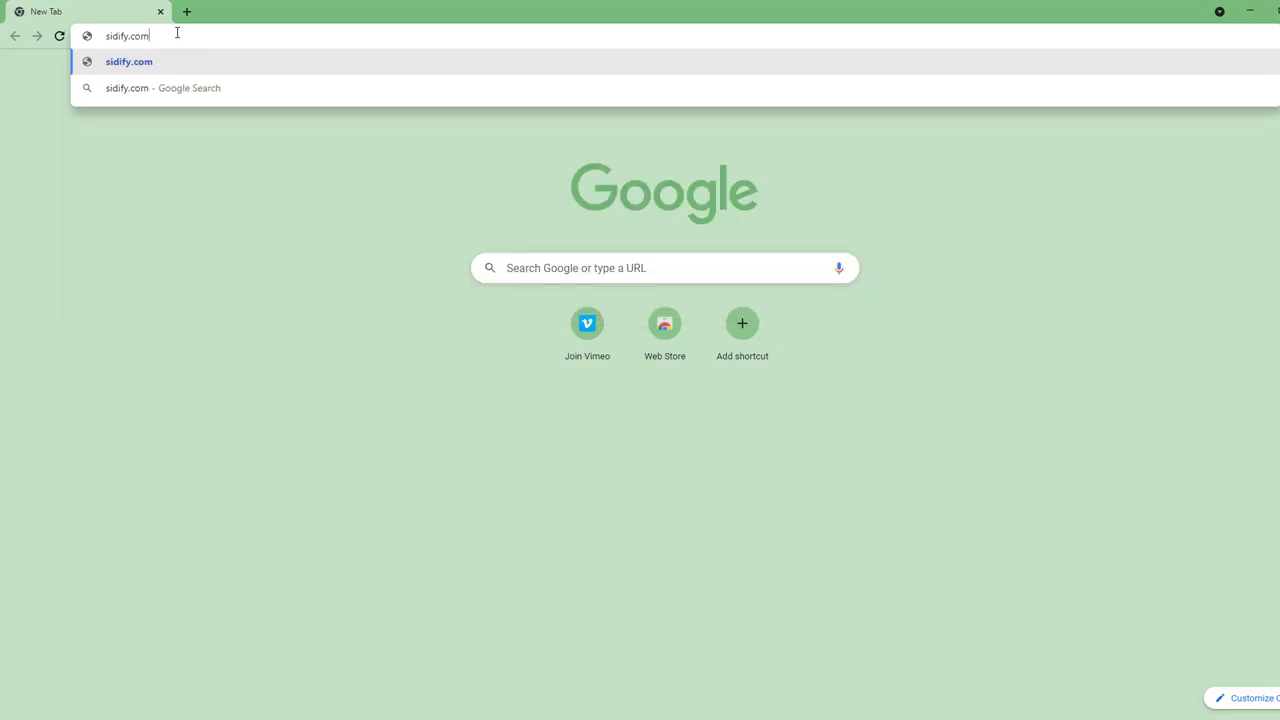
pyautogui.press('Return')
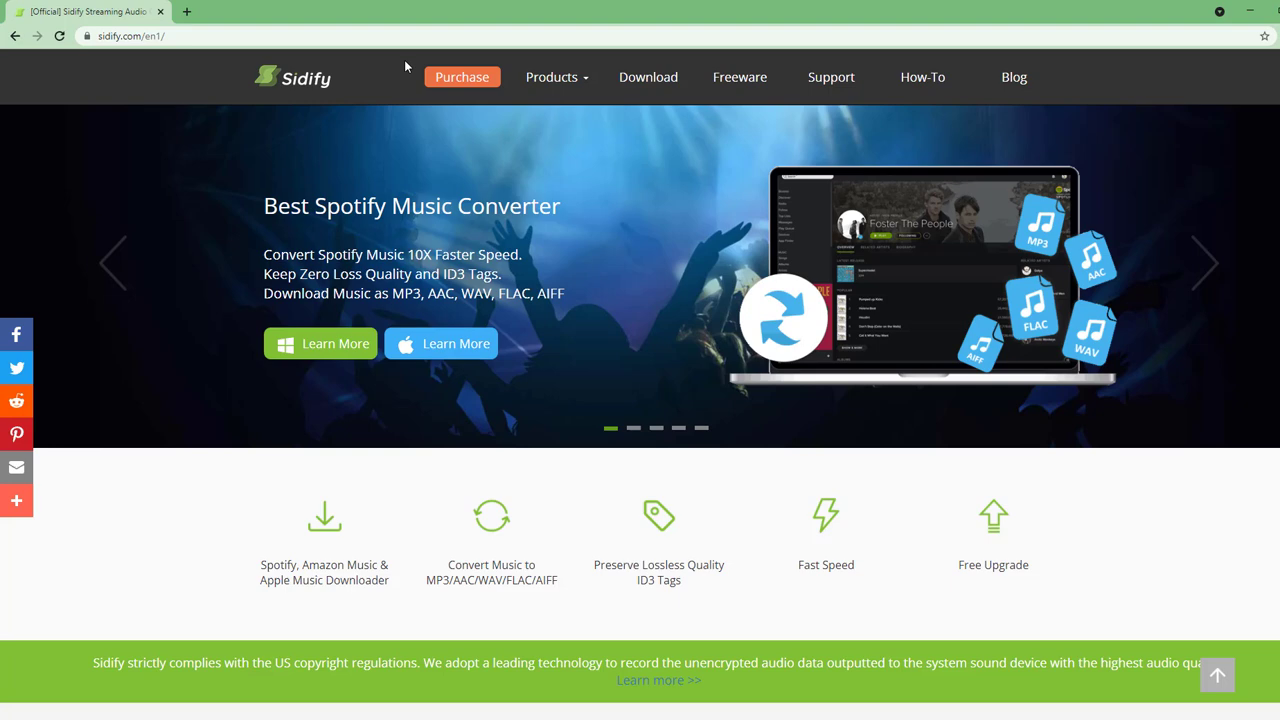
pyautogui.click(641, 90)
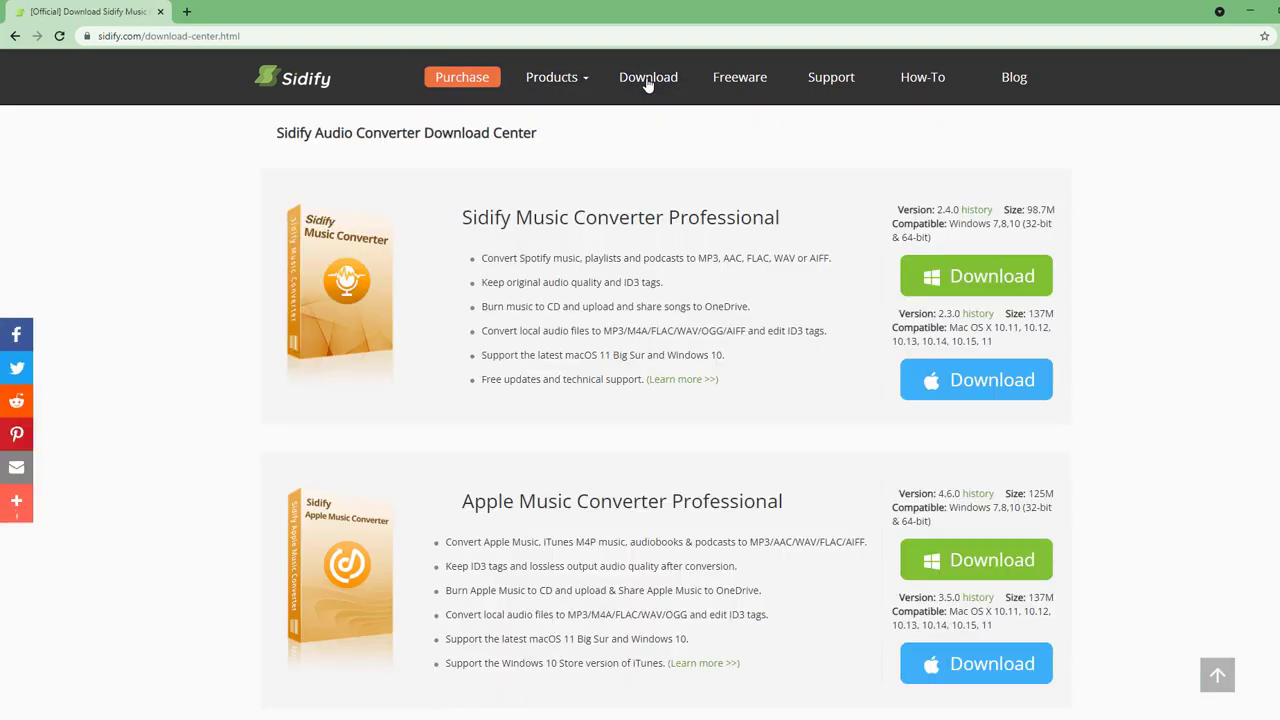
pyautogui.scroll(-2, 1125, 467)
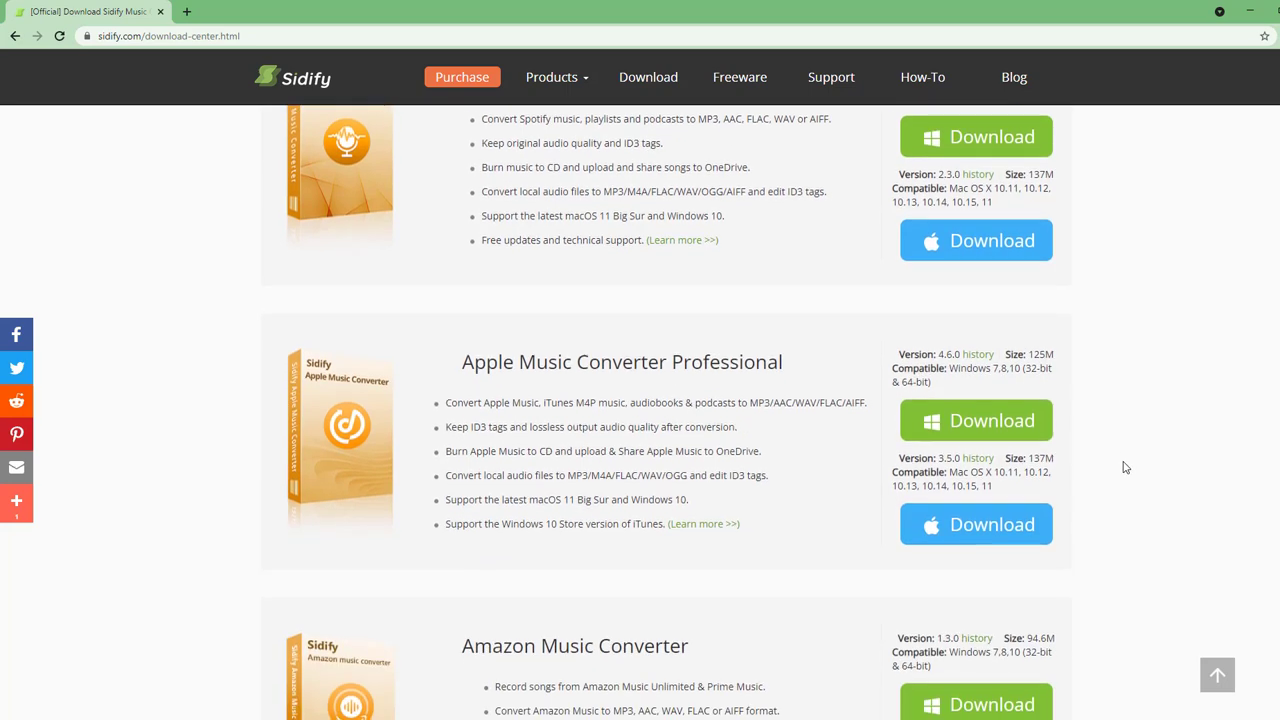
pyautogui.scroll(-2, 1125, 467)
pyautogui.scroll(1, 1123, 466)
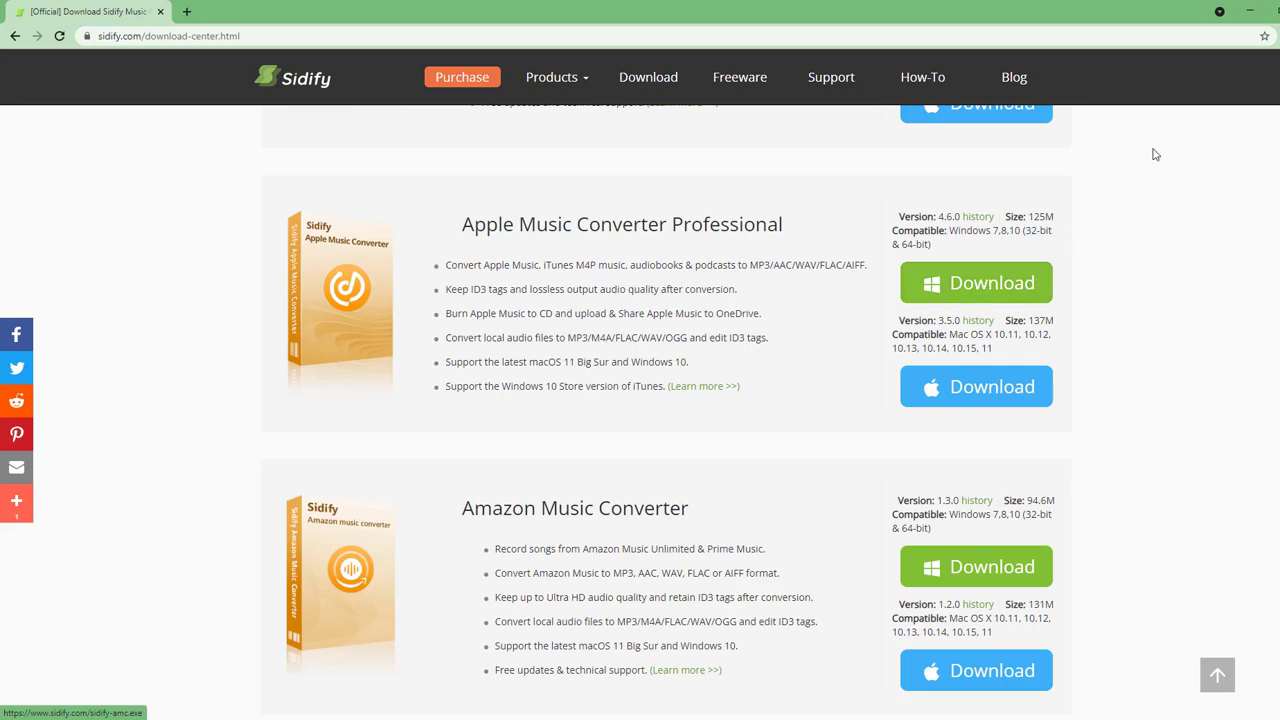
# Minimize the browser and launch Sidify Apple Music Converter from the desktop
pyautogui.click(1240, 14)
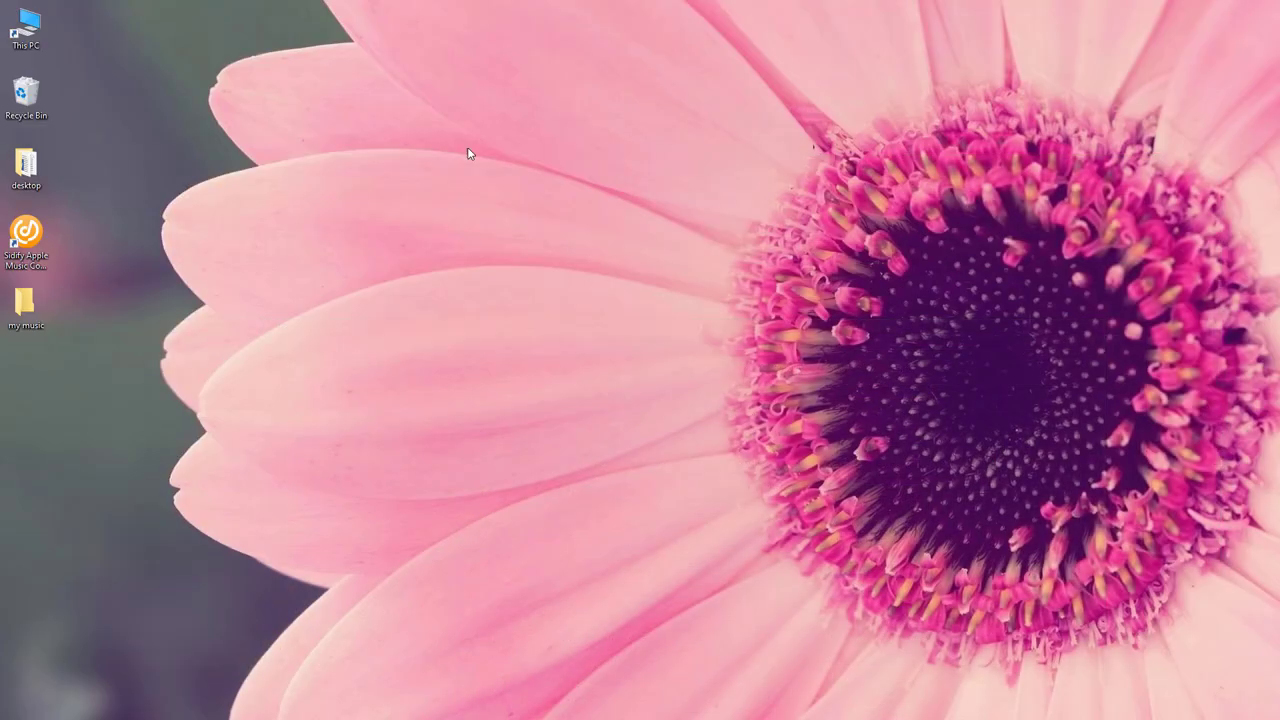
pyautogui.click(31, 265)
pyautogui.doubleClick(44, 266)
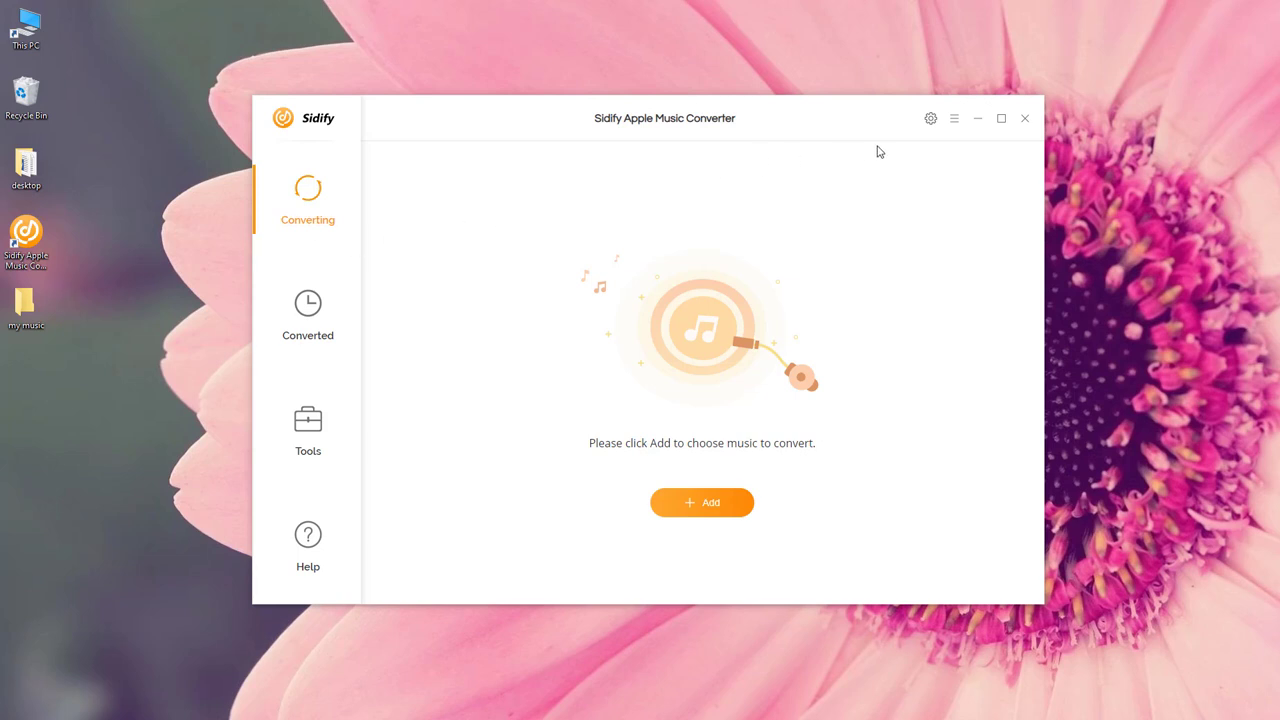
# In the converter's settings, choose iTunes Record as the conversion mode and MP3 as the output format
pyautogui.click(931, 120)
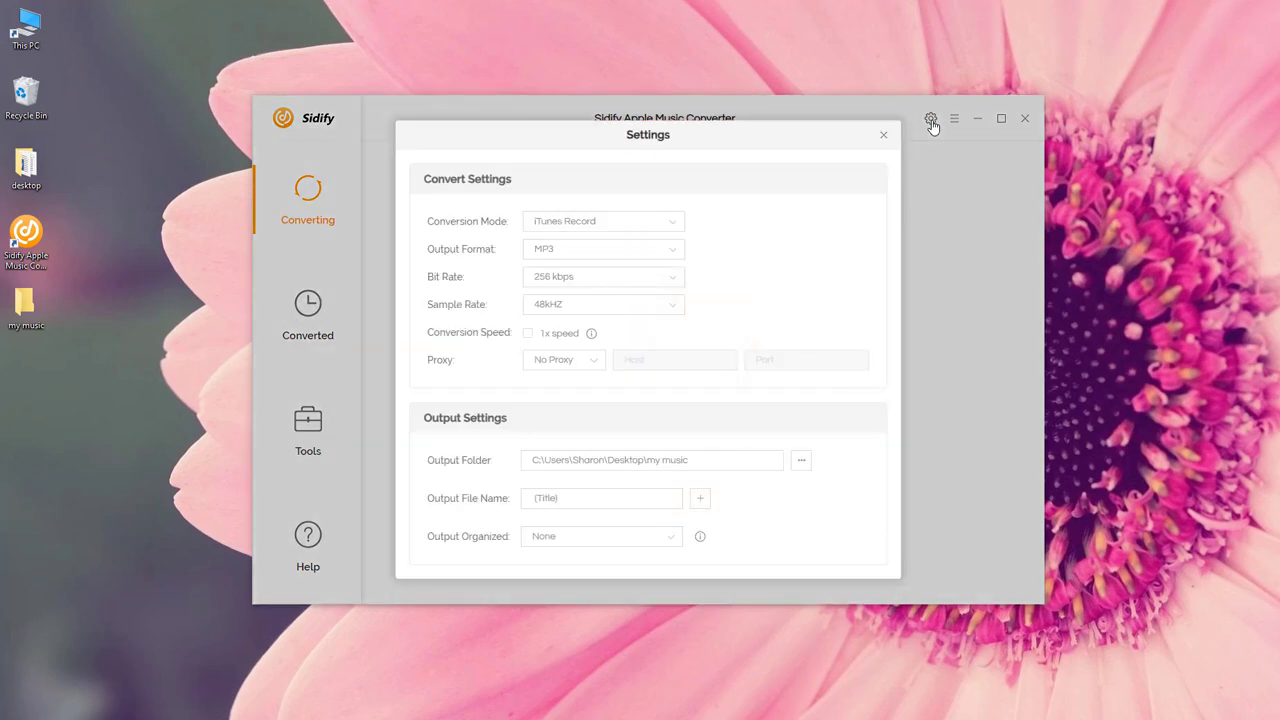
pyautogui.click(675, 226)
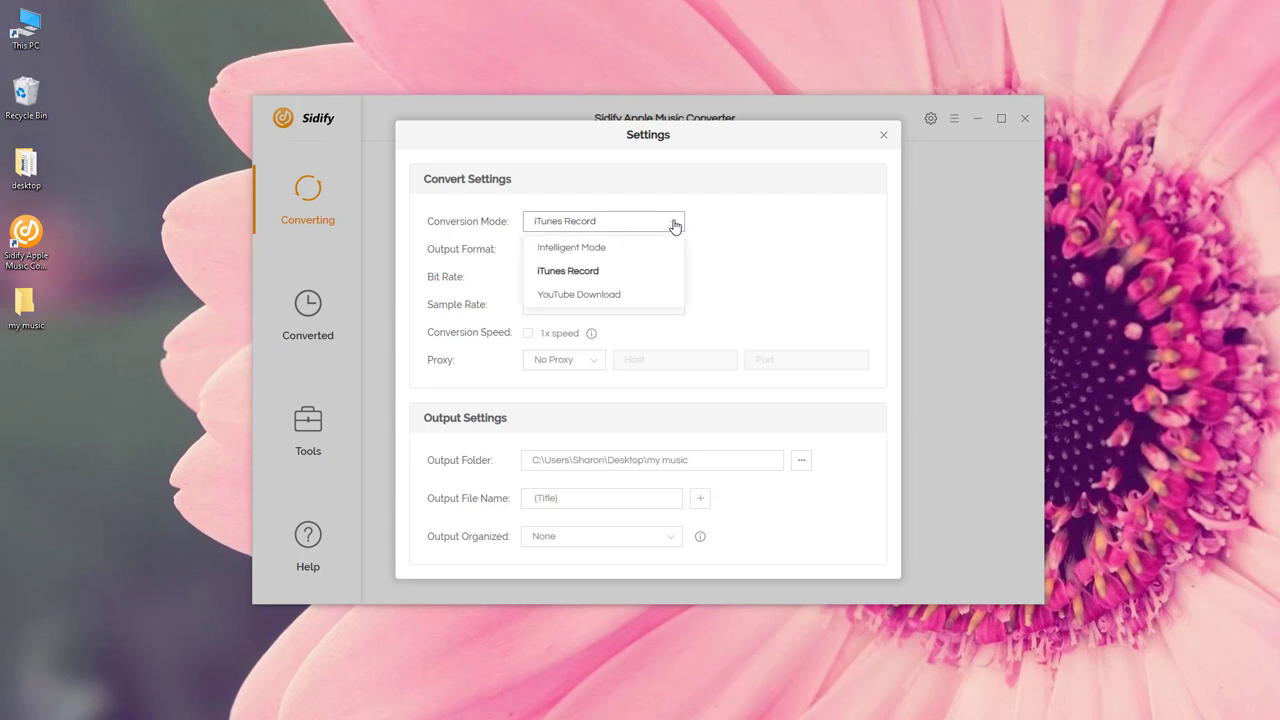
pyautogui.click(600, 274)
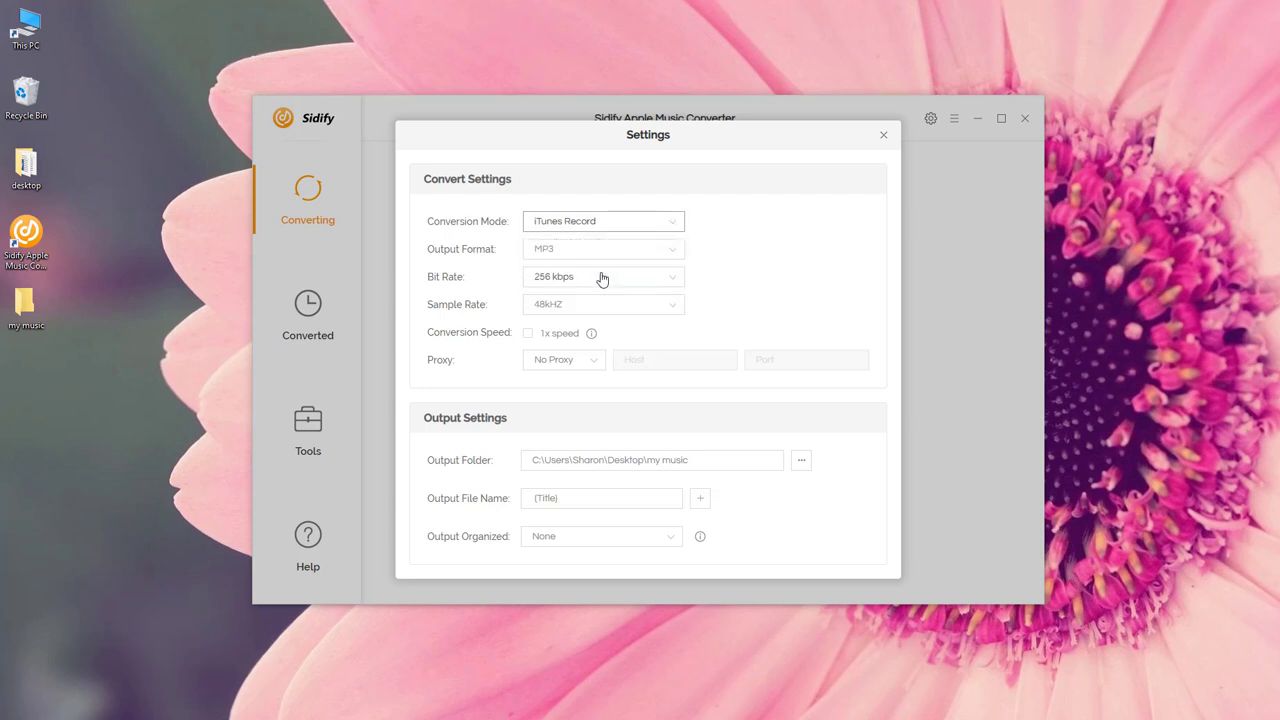
pyautogui.click(672, 255)
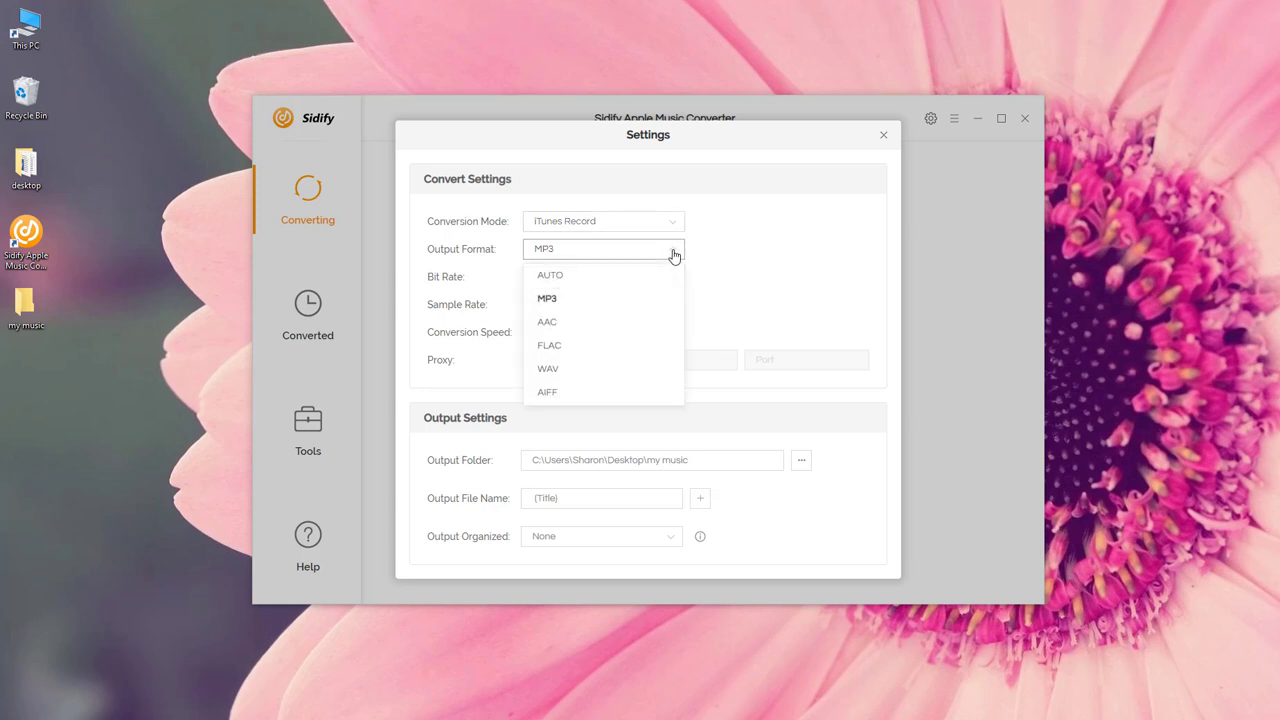
pyautogui.click(563, 300)
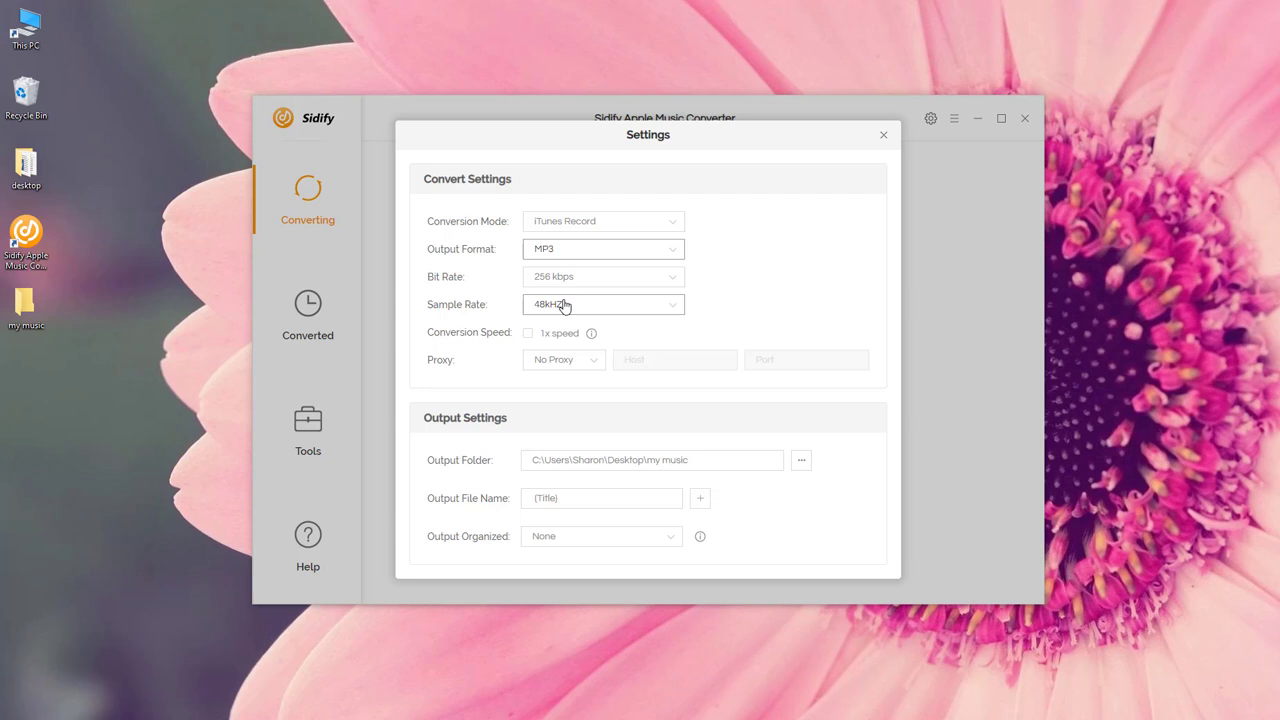
# Check the available bit rate and sample rate options without changing them
pyautogui.click(673, 282)
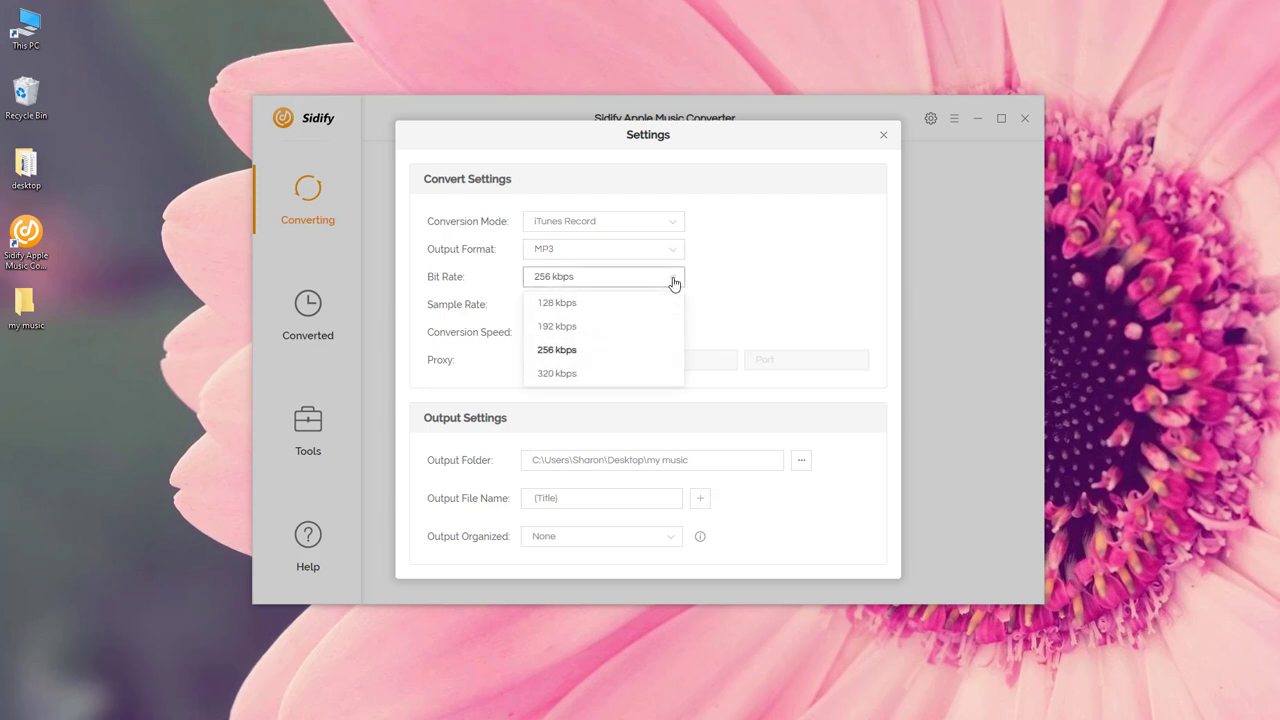
pyautogui.click(674, 283)
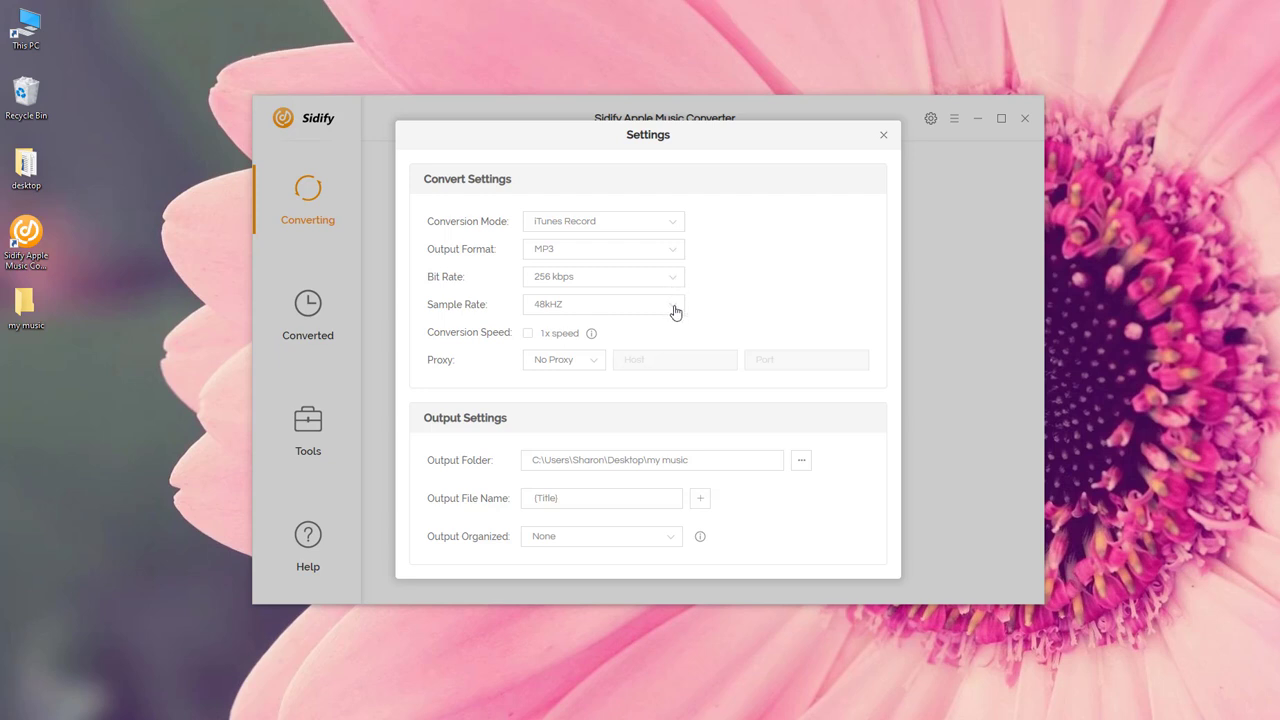
pyautogui.click(675, 311)
pyautogui.click(675, 311)
# Set the output folder to the "my music" folder on the Desktop
pyautogui.click(801, 462)
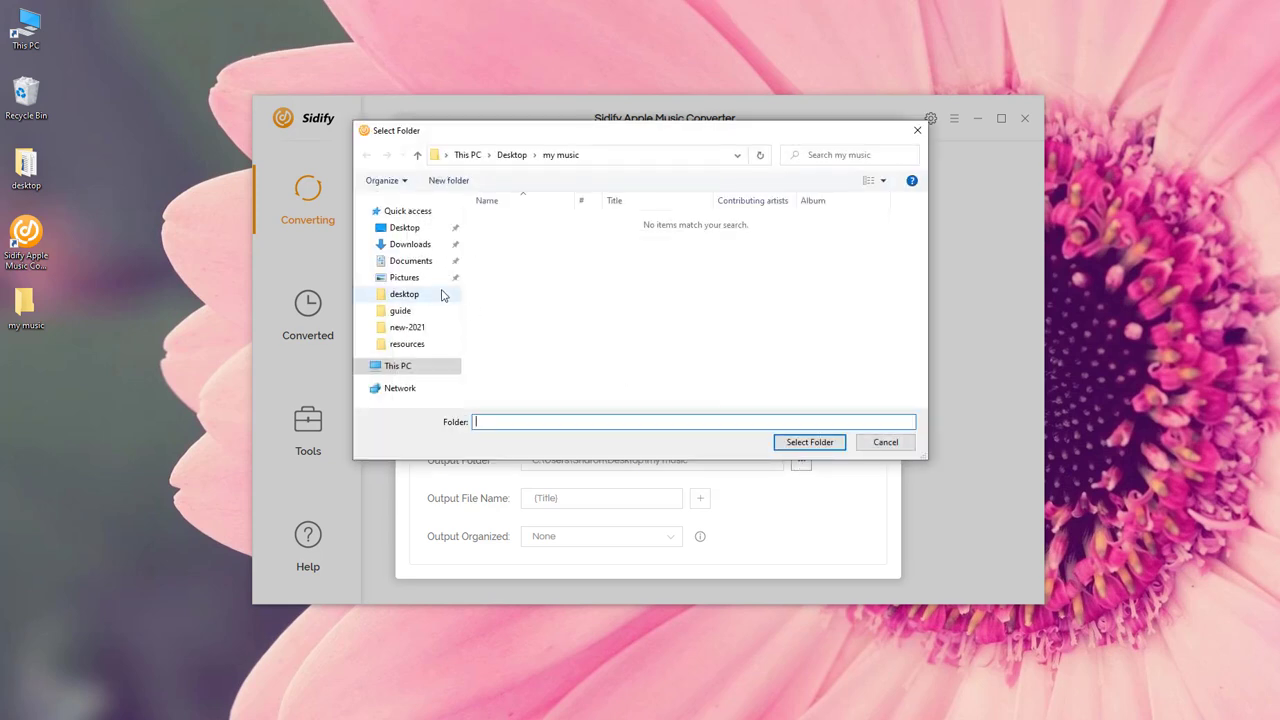
pyautogui.click(402, 229)
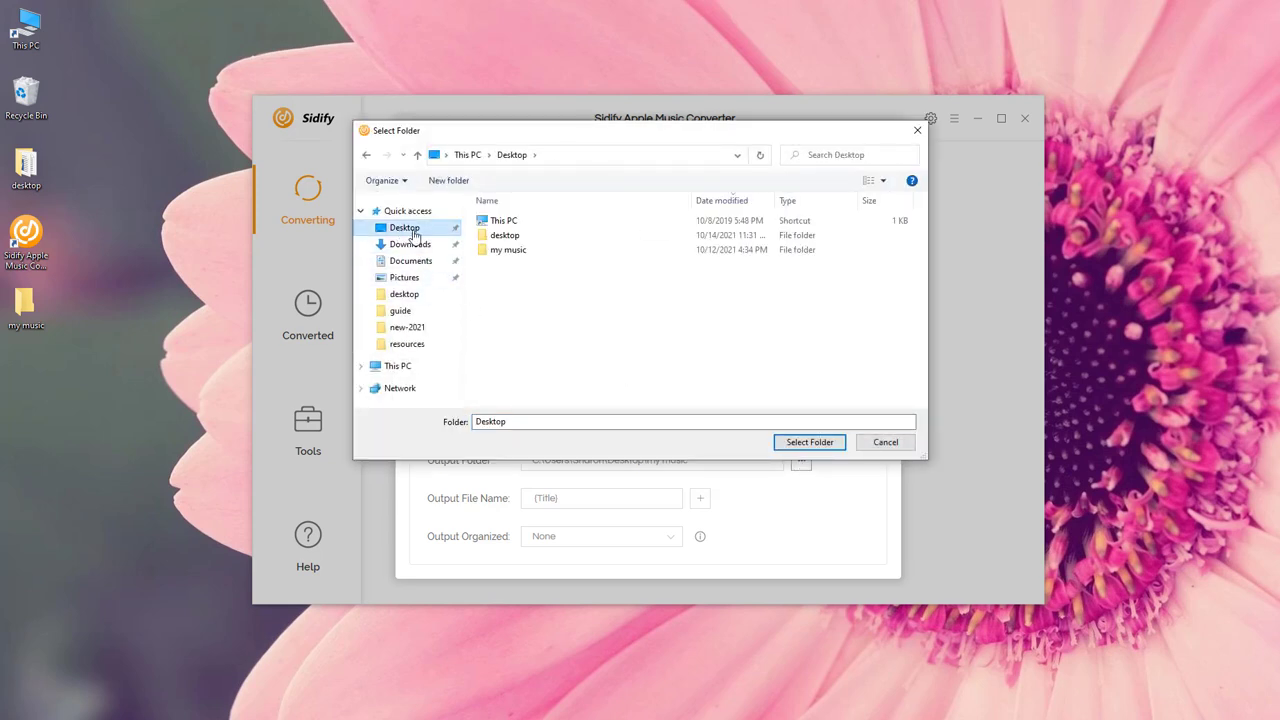
pyautogui.click(507, 252)
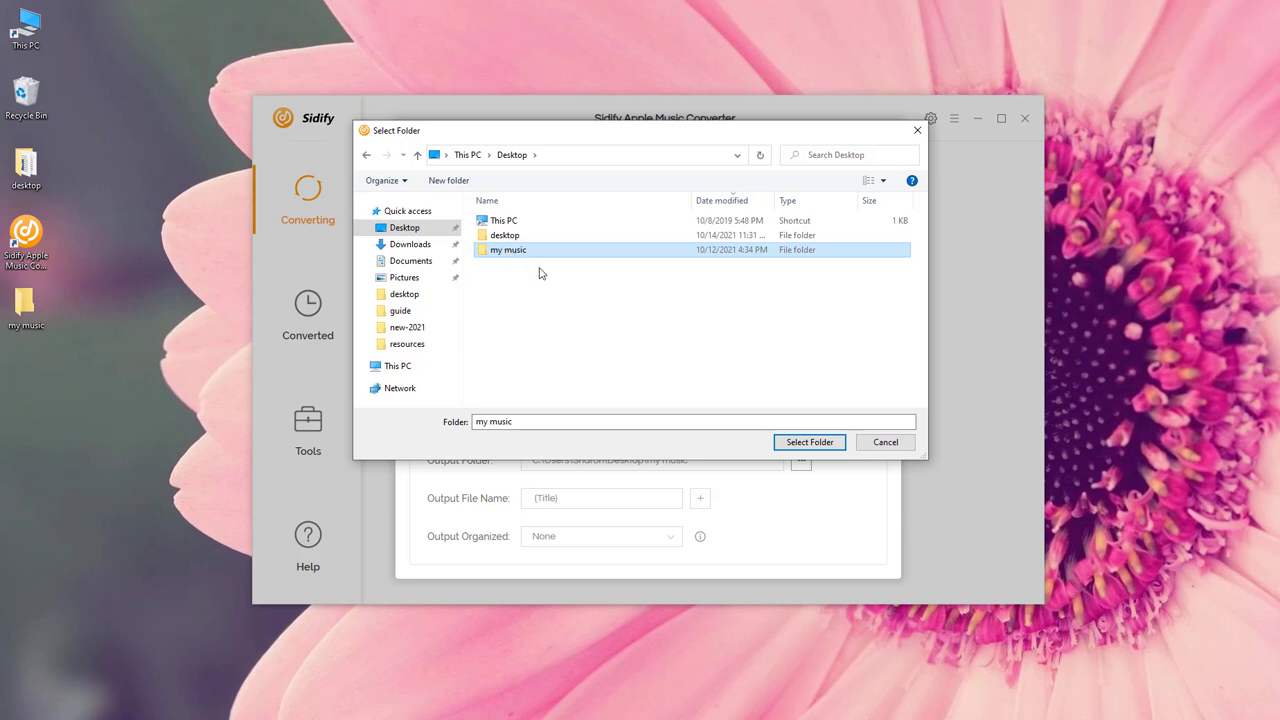
pyautogui.click(809, 444)
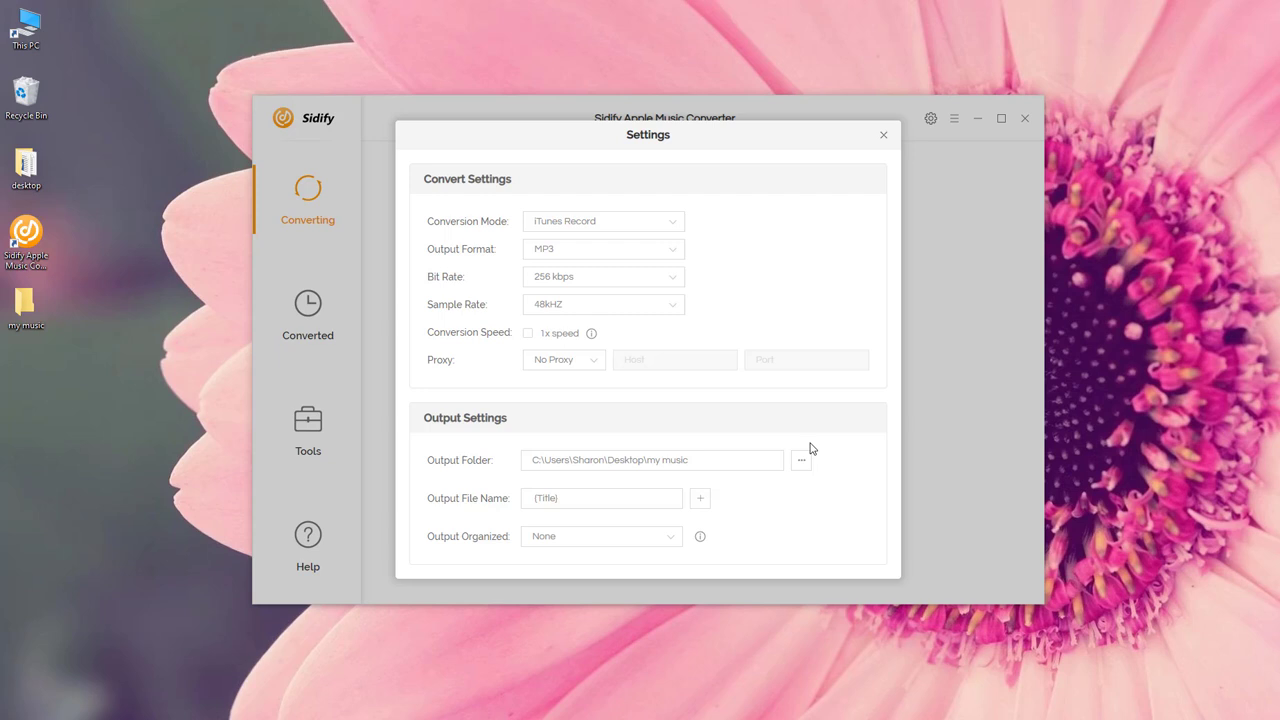
# Check the output file name tags, set Output Organized to None, and close the settings
pyautogui.click(700, 498)
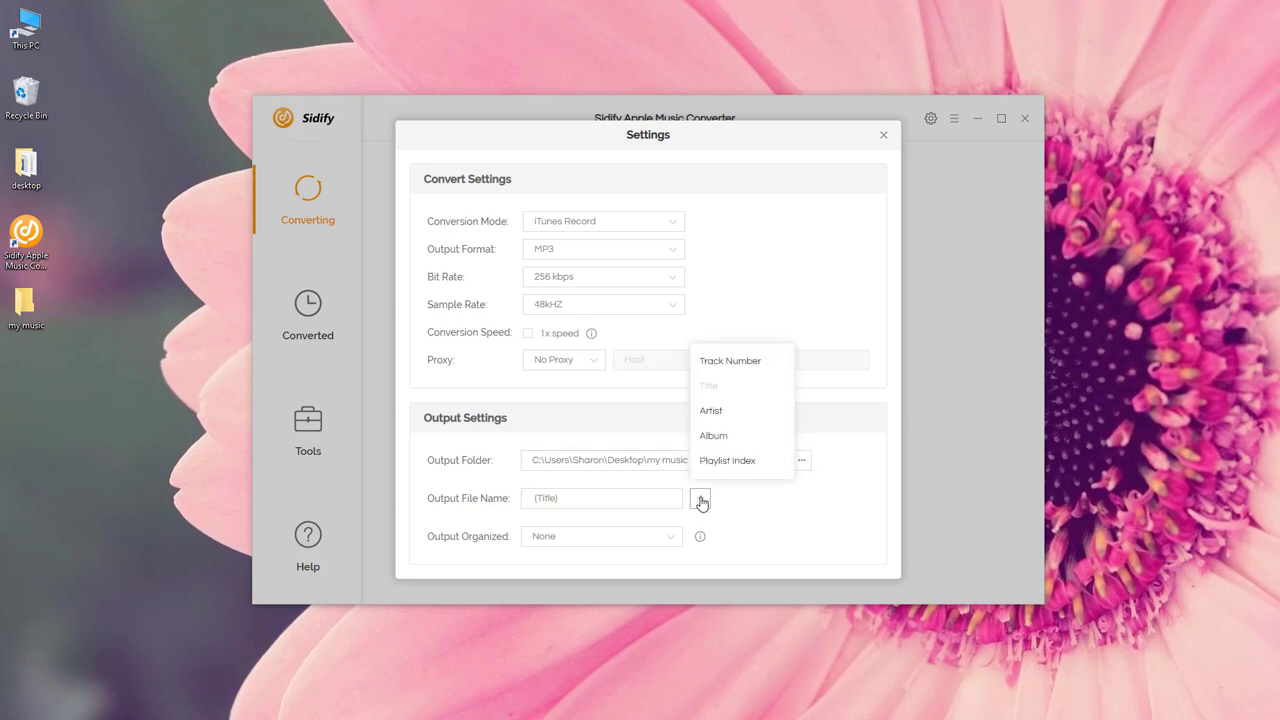
pyautogui.click(700, 500)
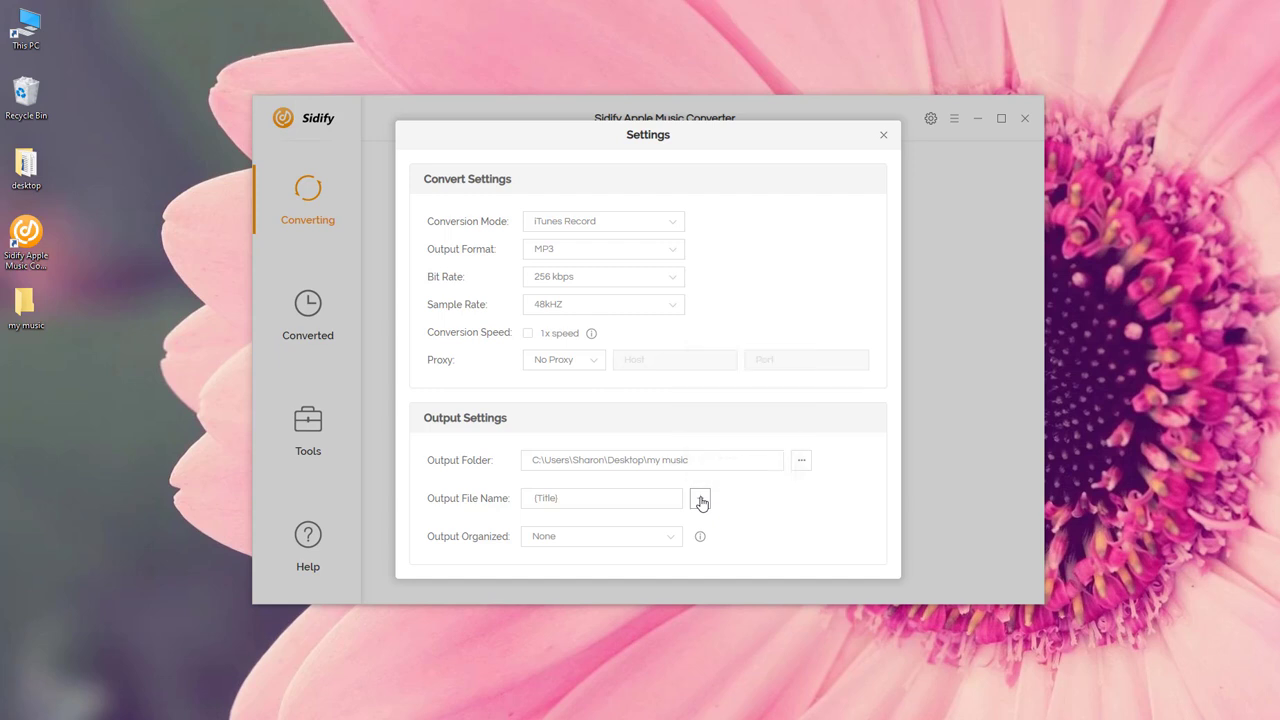
pyautogui.click(671, 538)
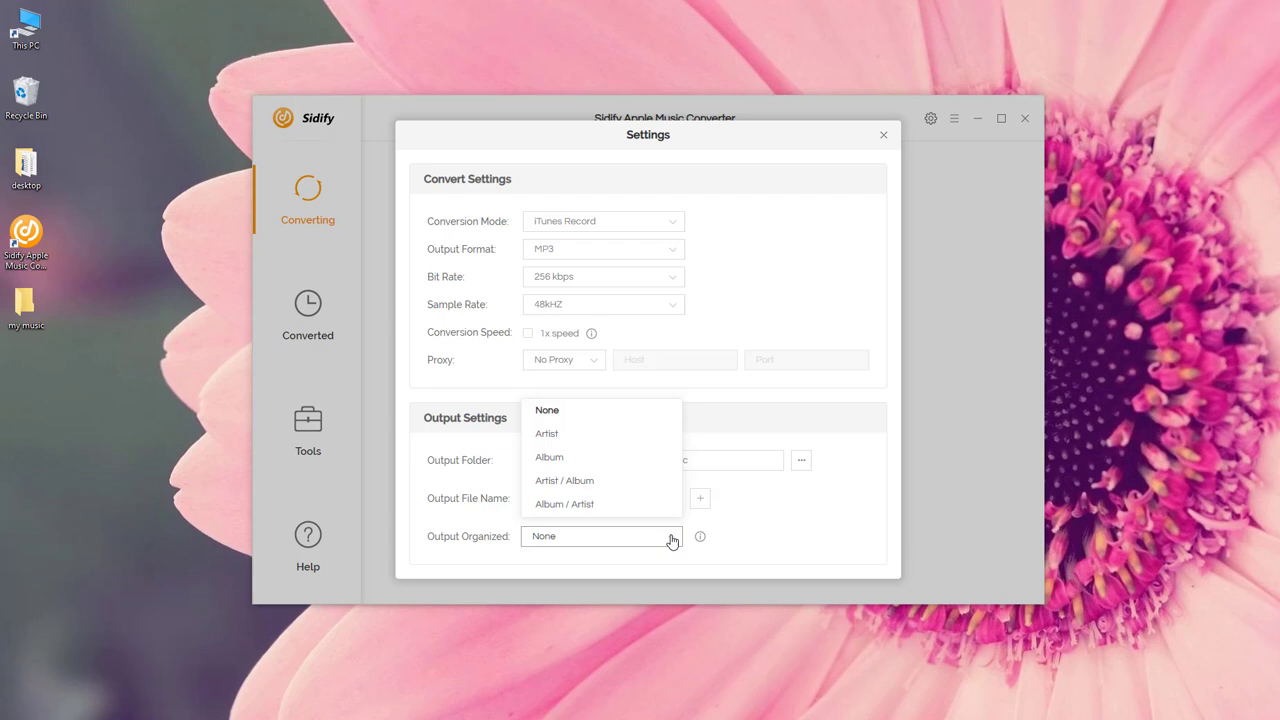
pyautogui.click(548, 411)
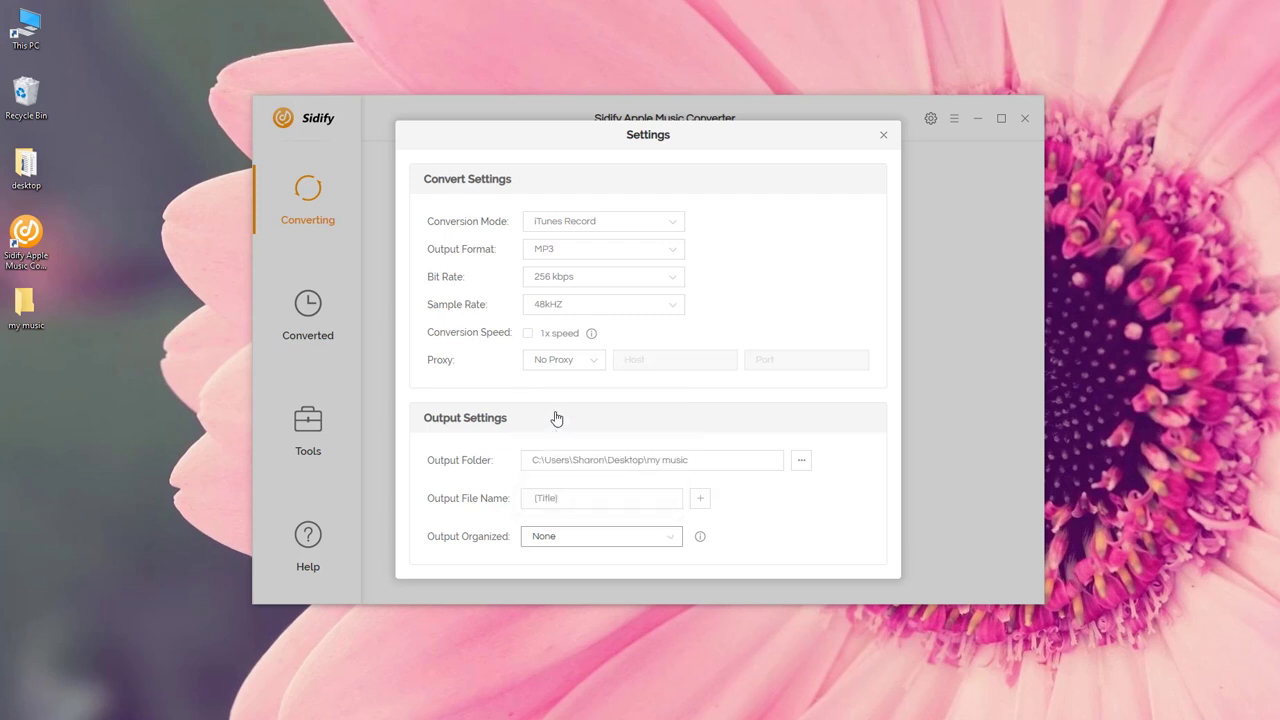
pyautogui.click(884, 134)
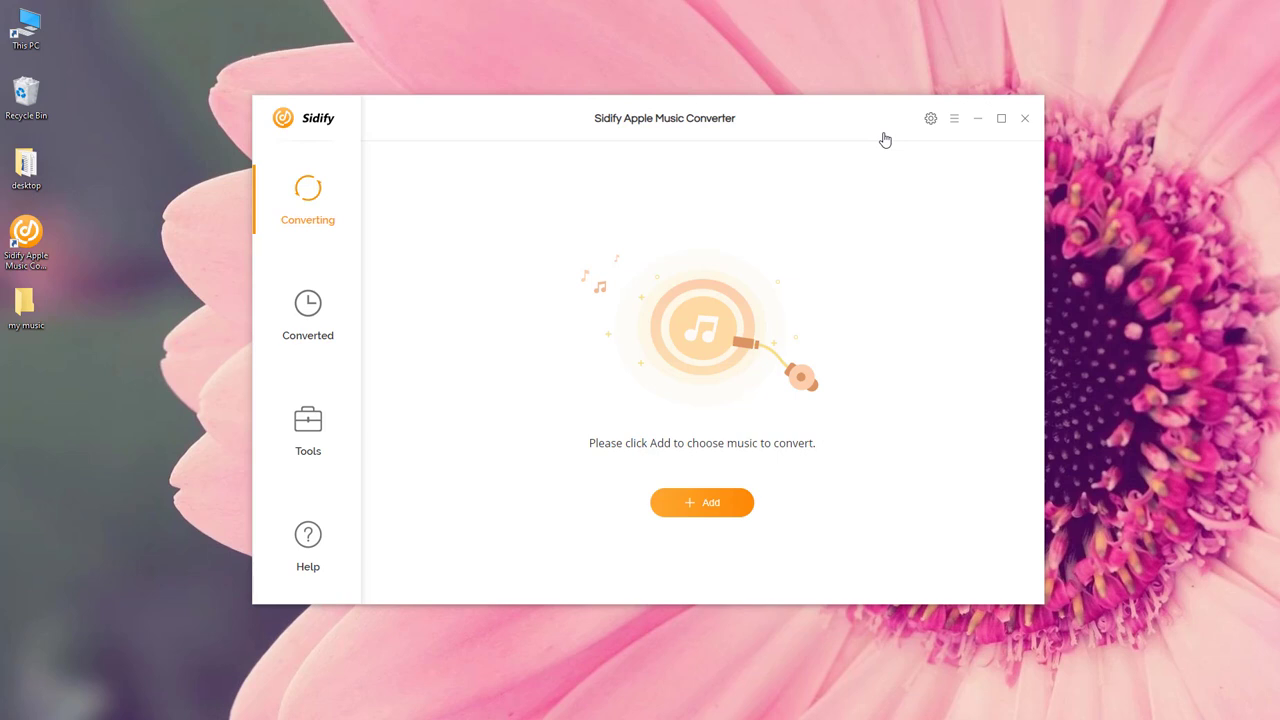
# Add the songs "I Still...", "Falling Into You" and "Sad Eyes" from the music library to the conversion list
pyautogui.click(703, 507)
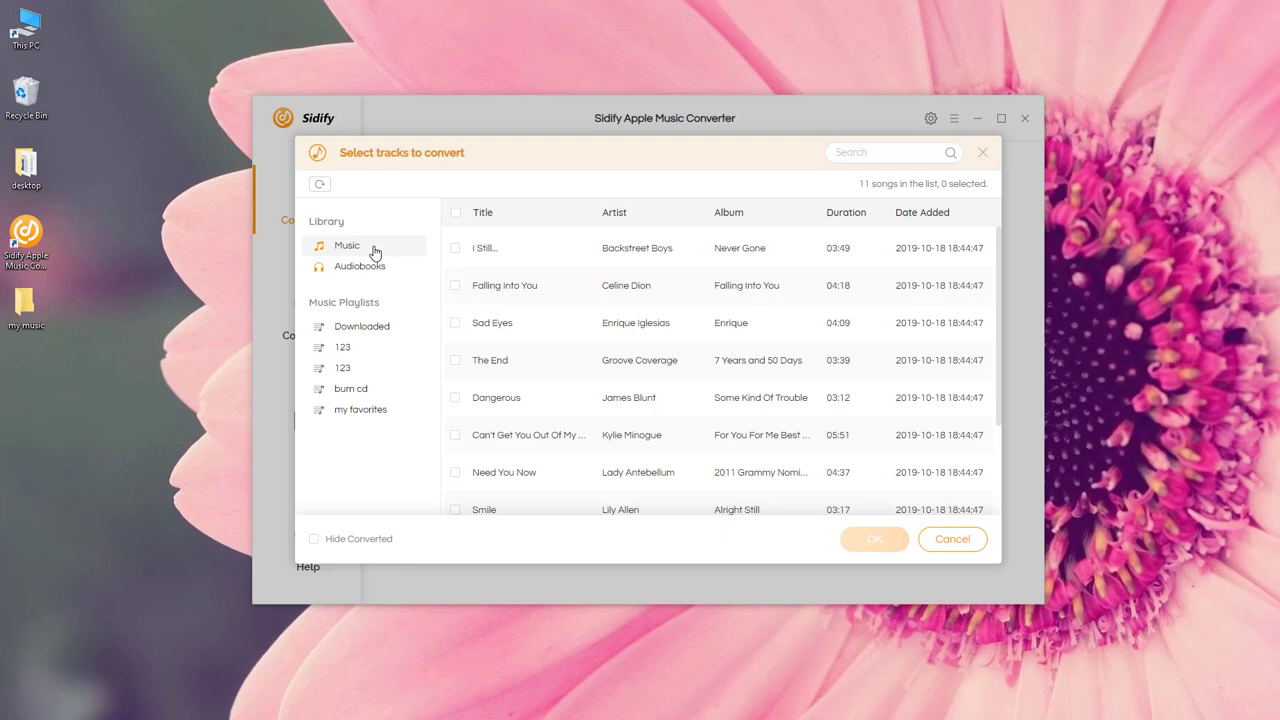
pyautogui.click(452, 249)
pyautogui.click(454, 295)
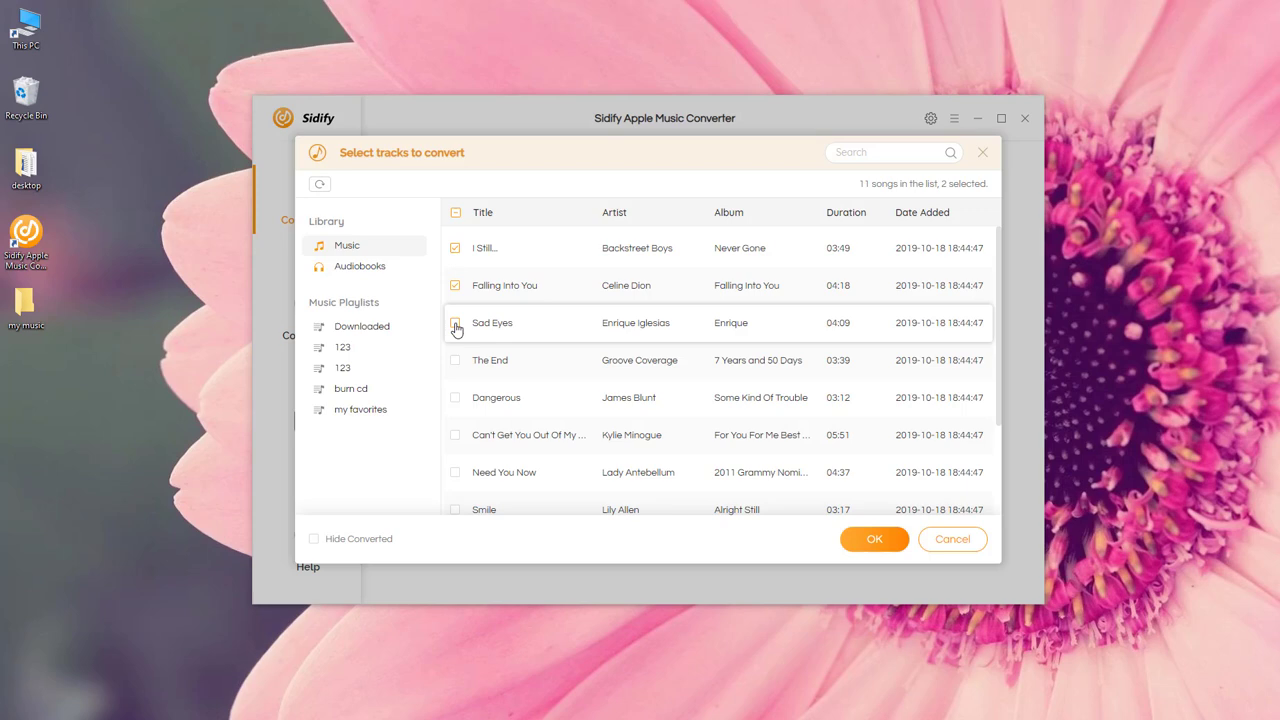
pyautogui.click(874, 546)
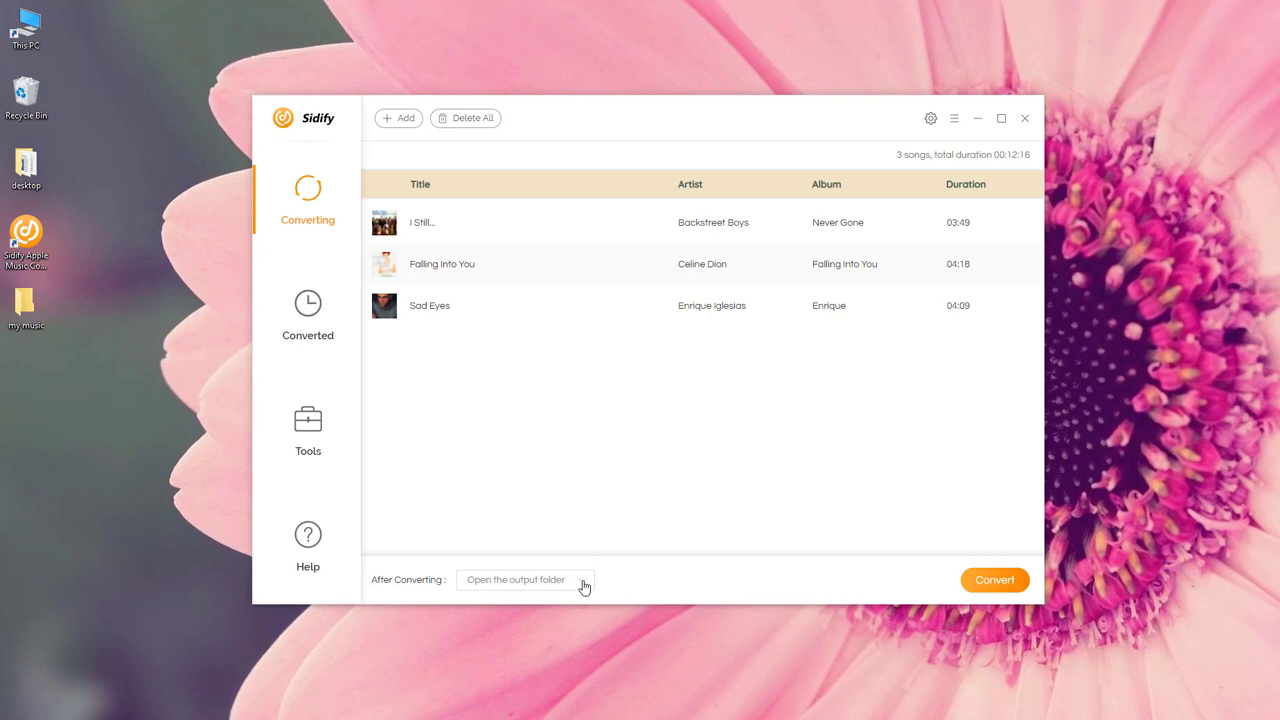
# Convert the listed songs with "Open the output folder" as the after-converting action, and open the "my music" folder
pyautogui.click(585, 587)
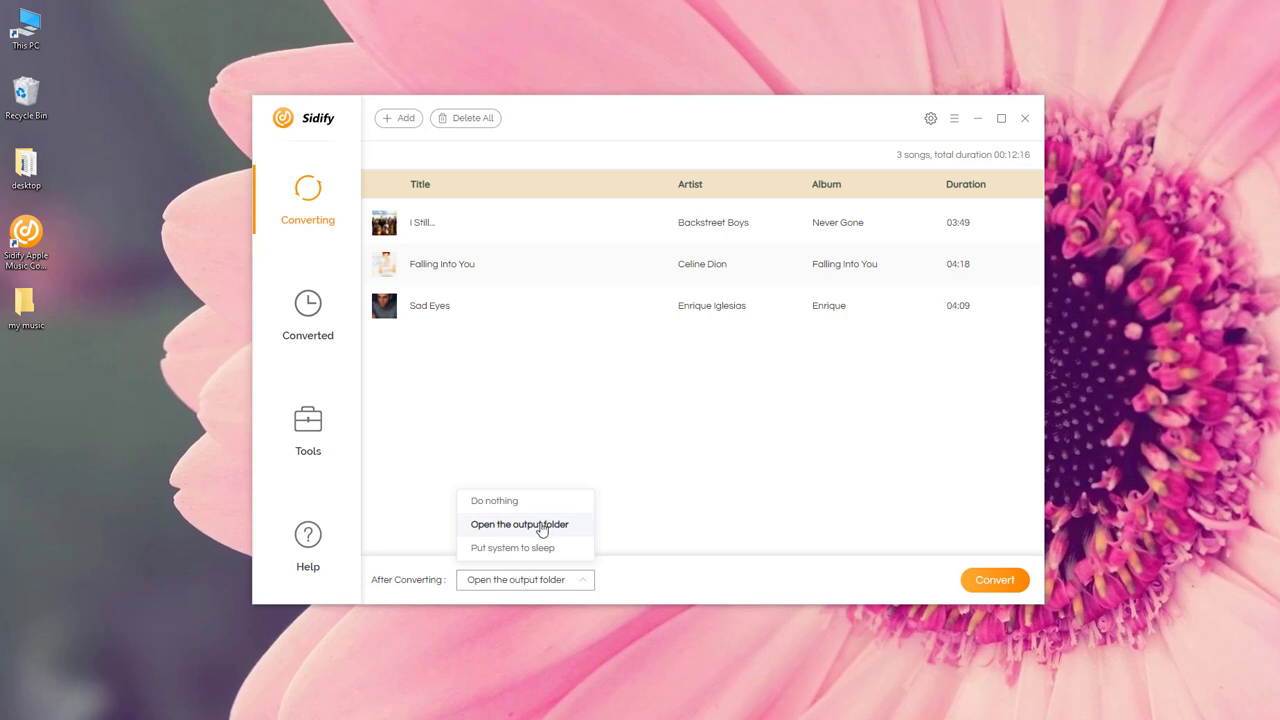
pyautogui.click(541, 526)
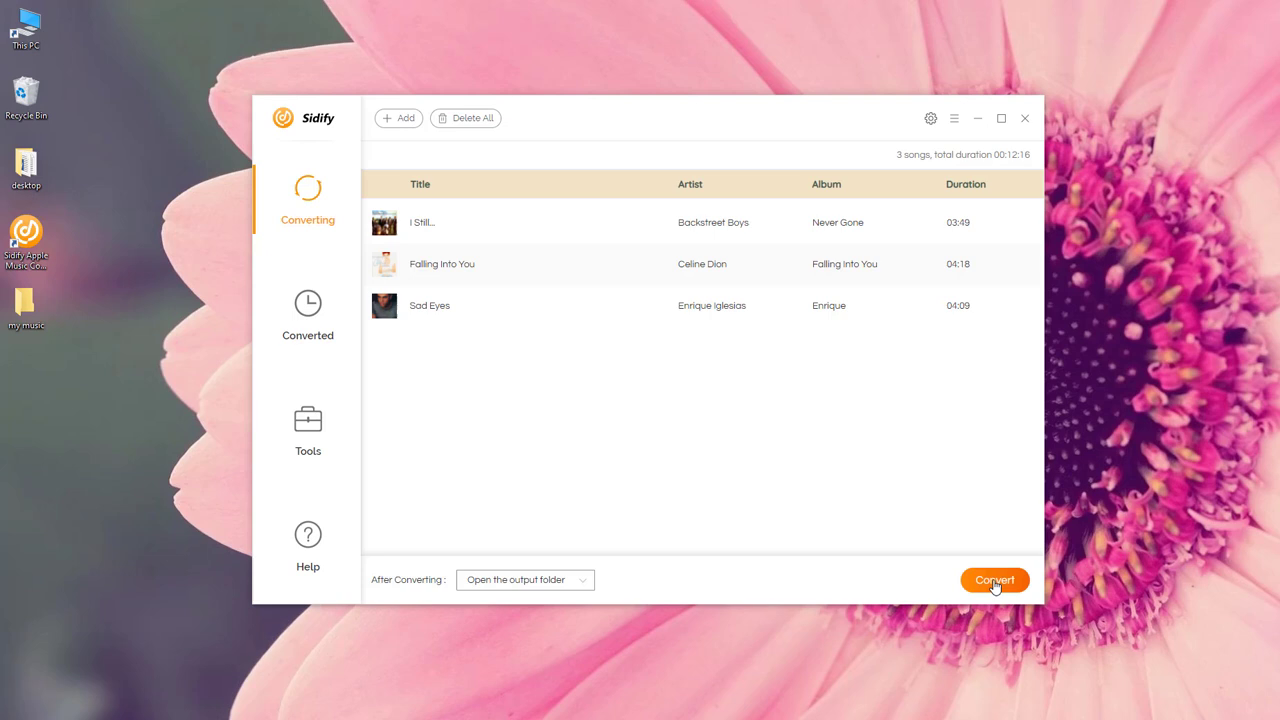
pyautogui.click(994, 582)
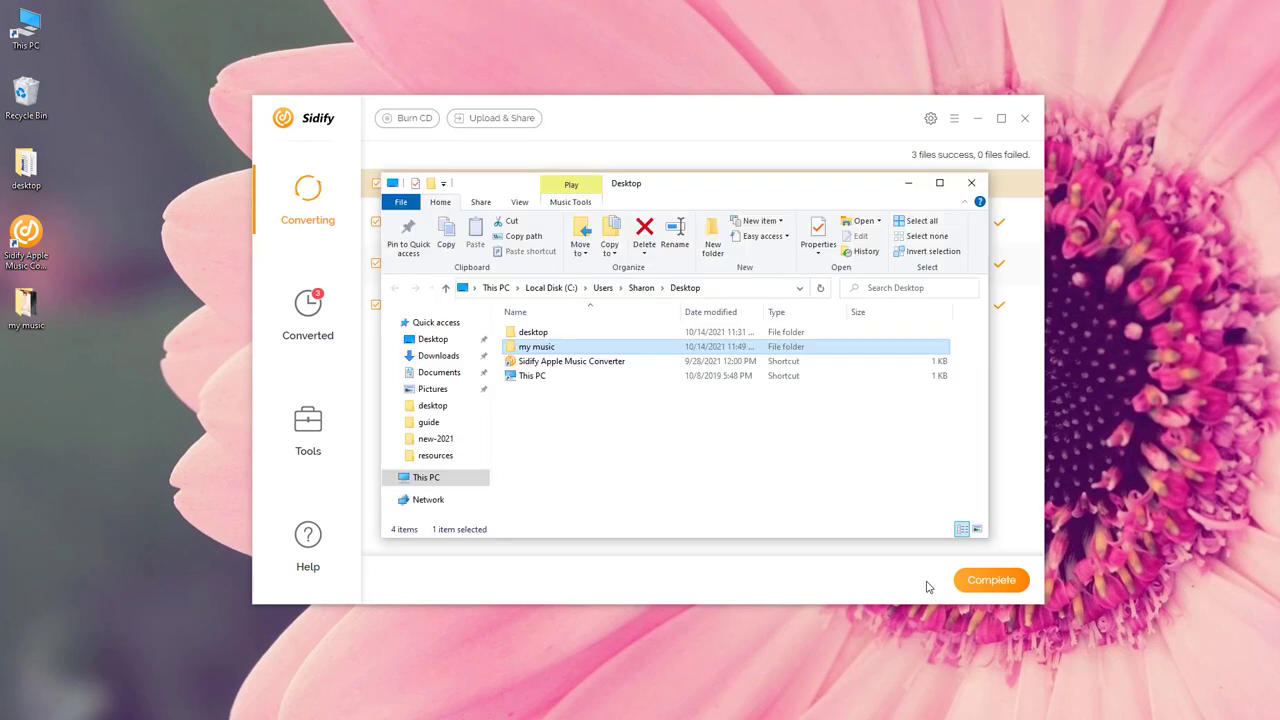
pyautogui.doubleClick(560, 349)
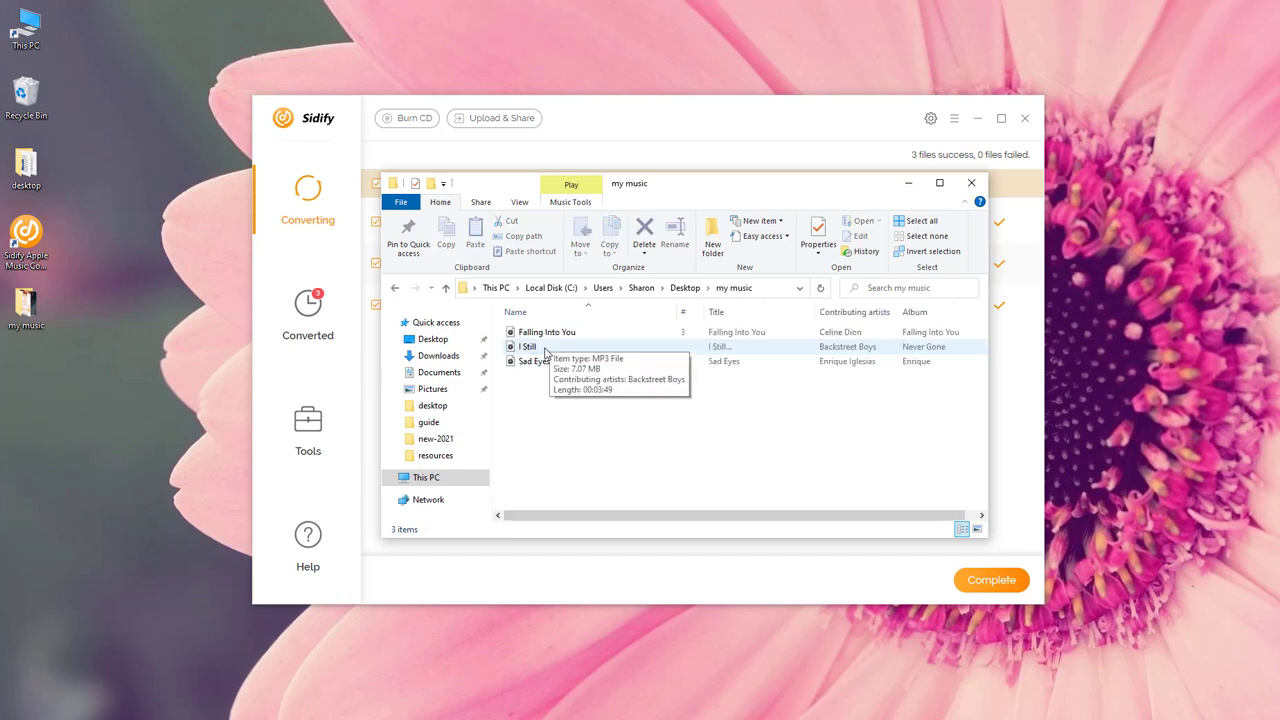